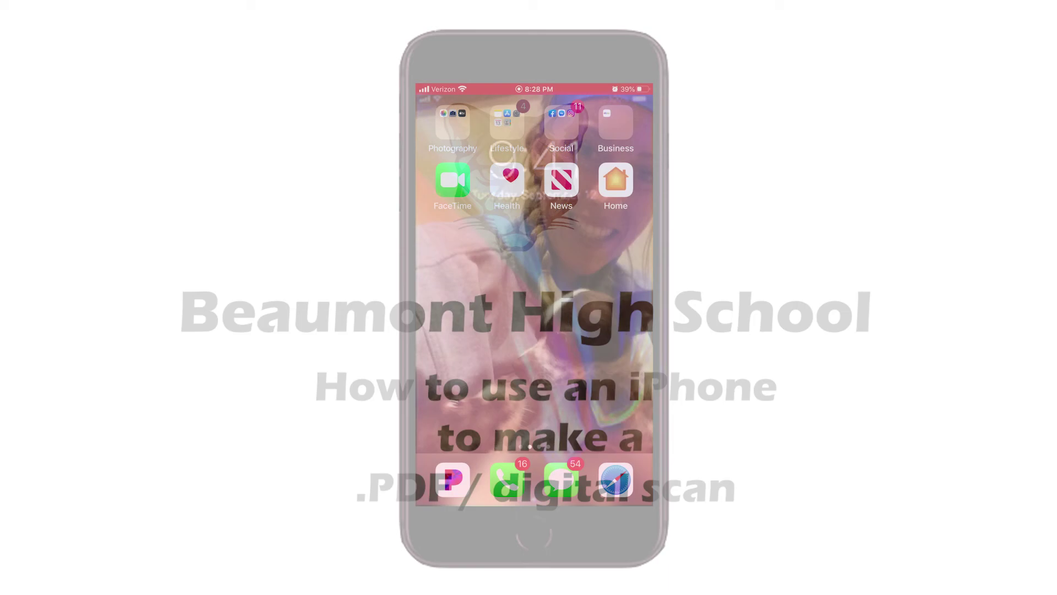
Open the Lifestyle folder on the Home Screen.
click(502, 155)
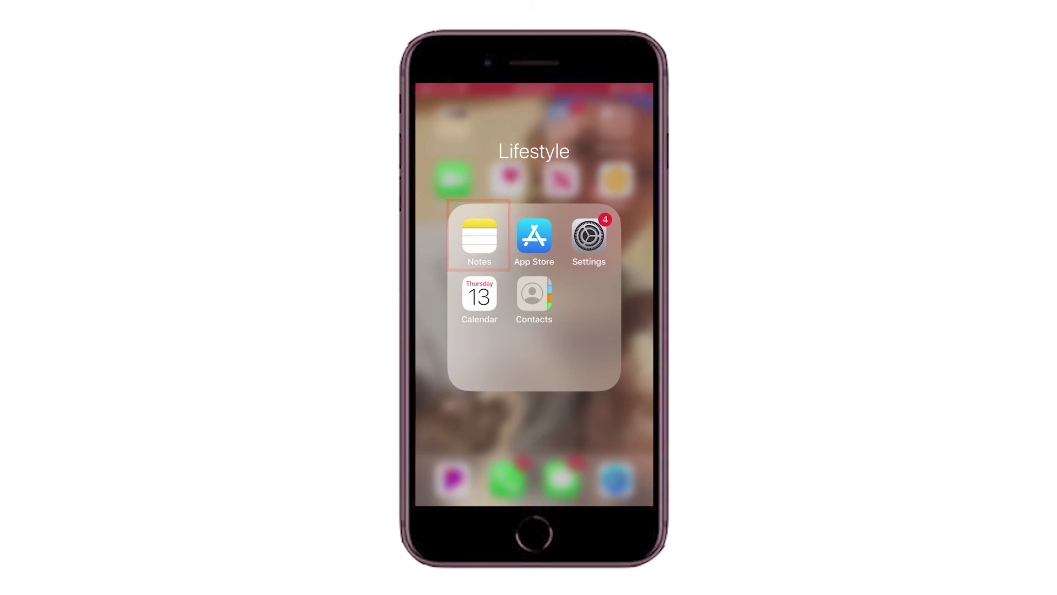
Launch Notes and start a new note for the Practice worksheet scan.
click(479, 235)
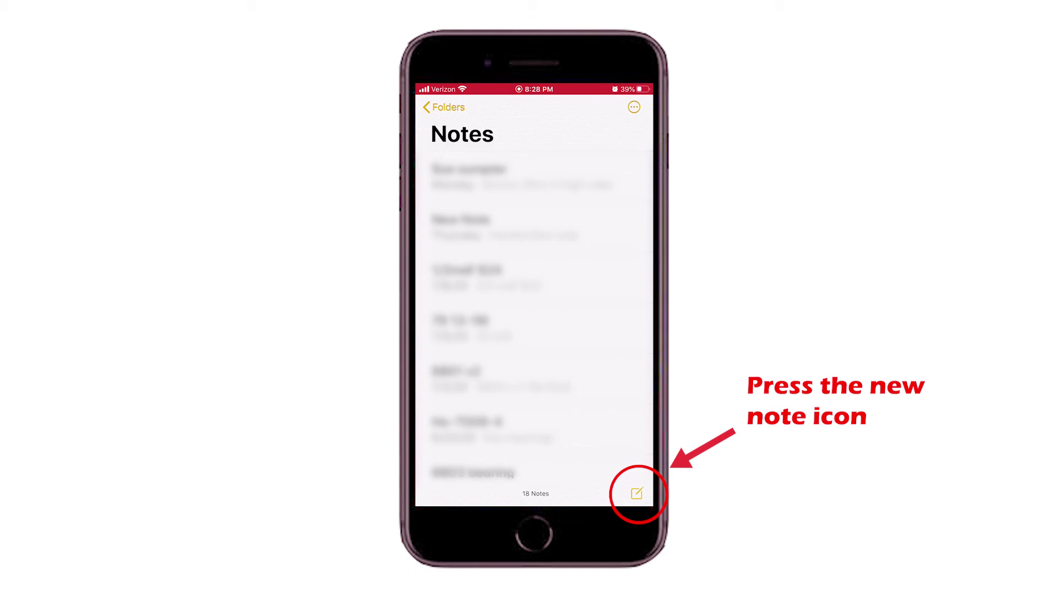
click(636, 493)
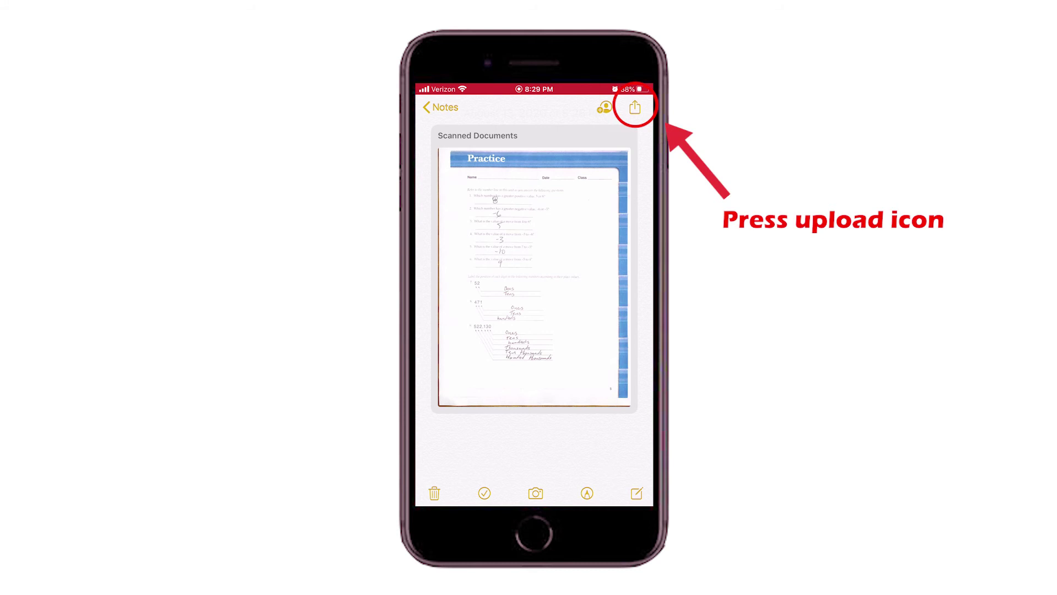
Share the scanned worksheet note to Google Drive.
click(635, 107)
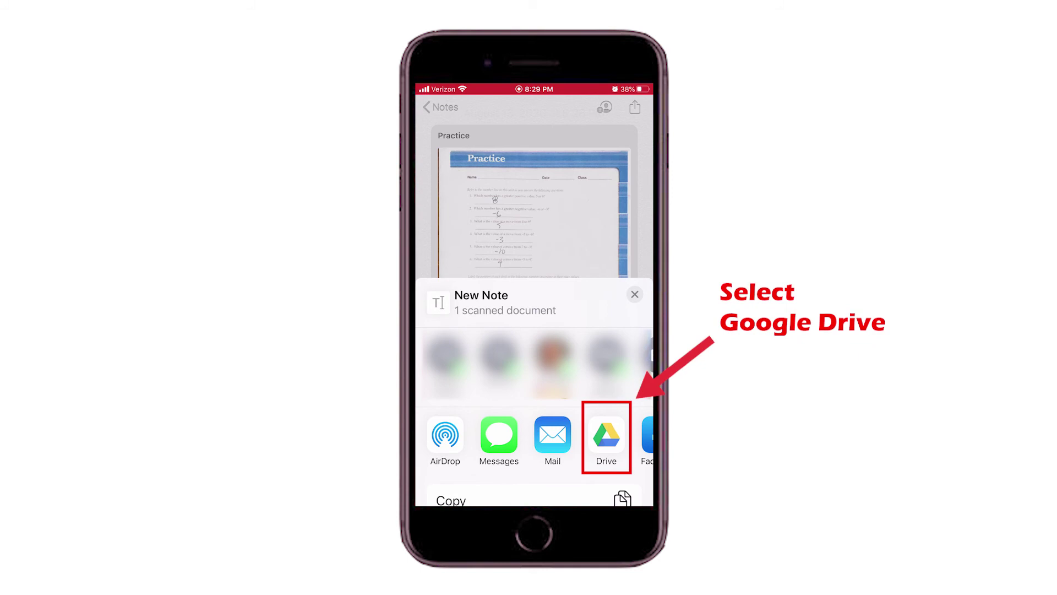
click(606, 435)
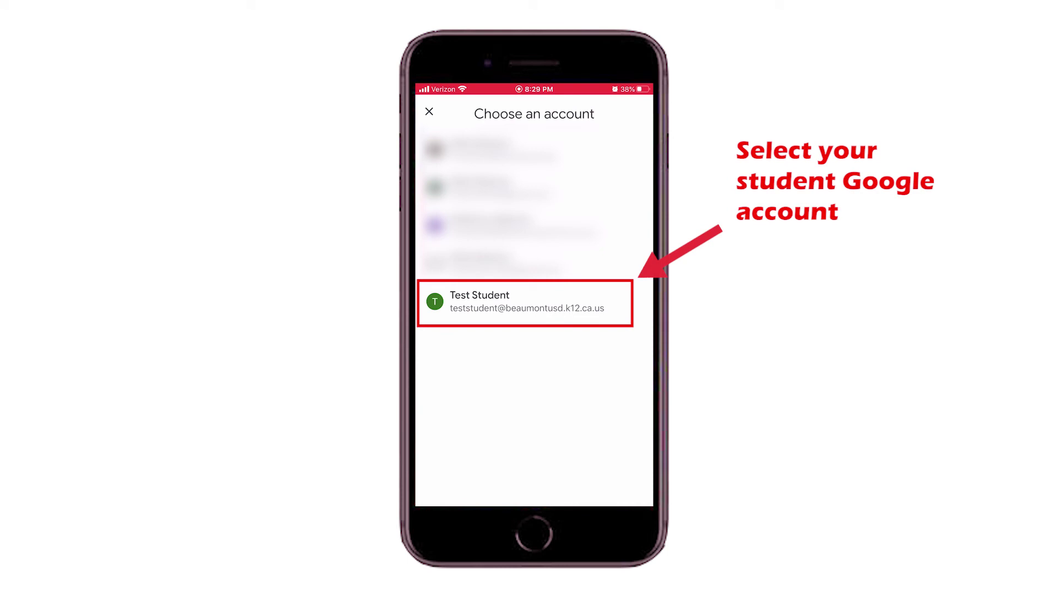
Upload with the student account and rename Practice.pdf to 'Mfm1.1'.
click(479, 302)
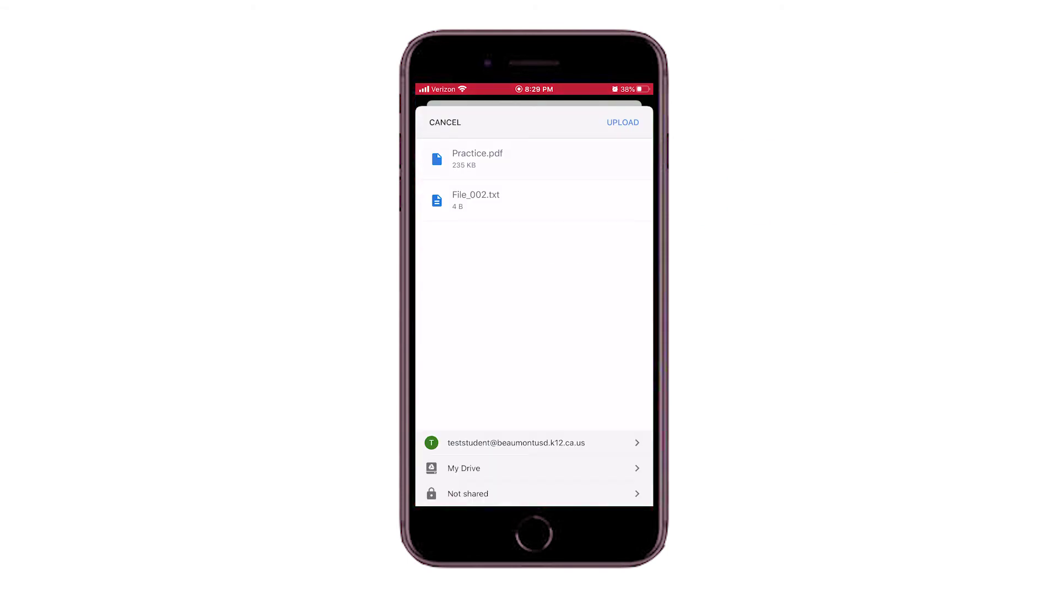
click(477, 153)
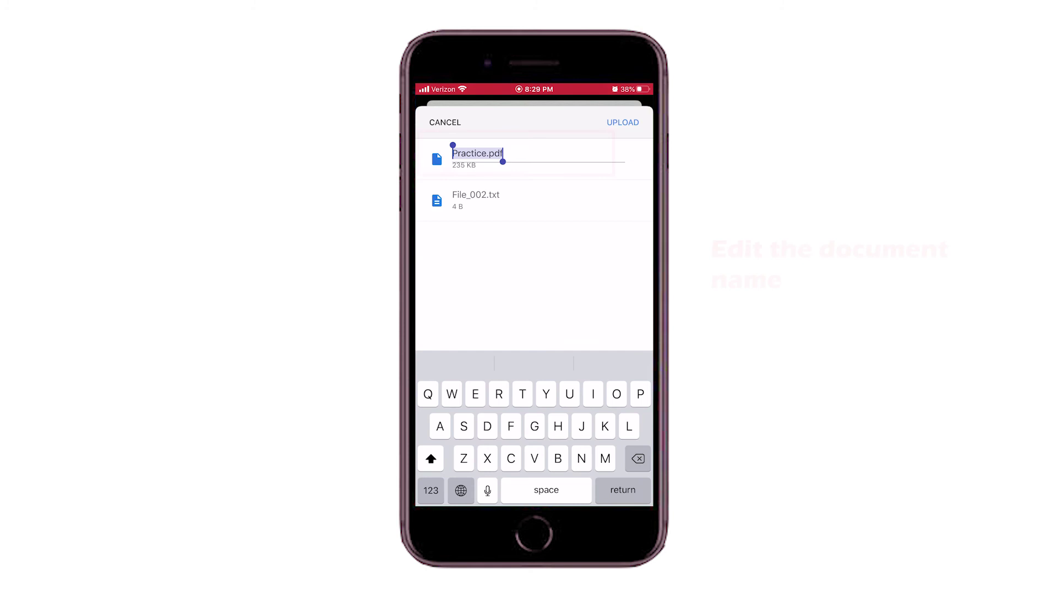
text(Mfm1)
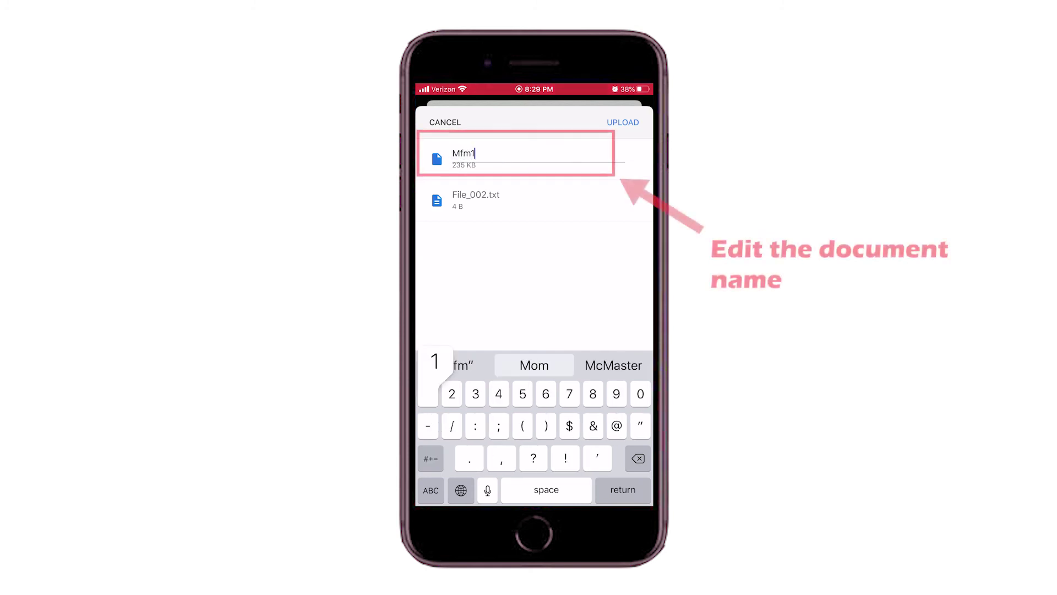
text(.1)
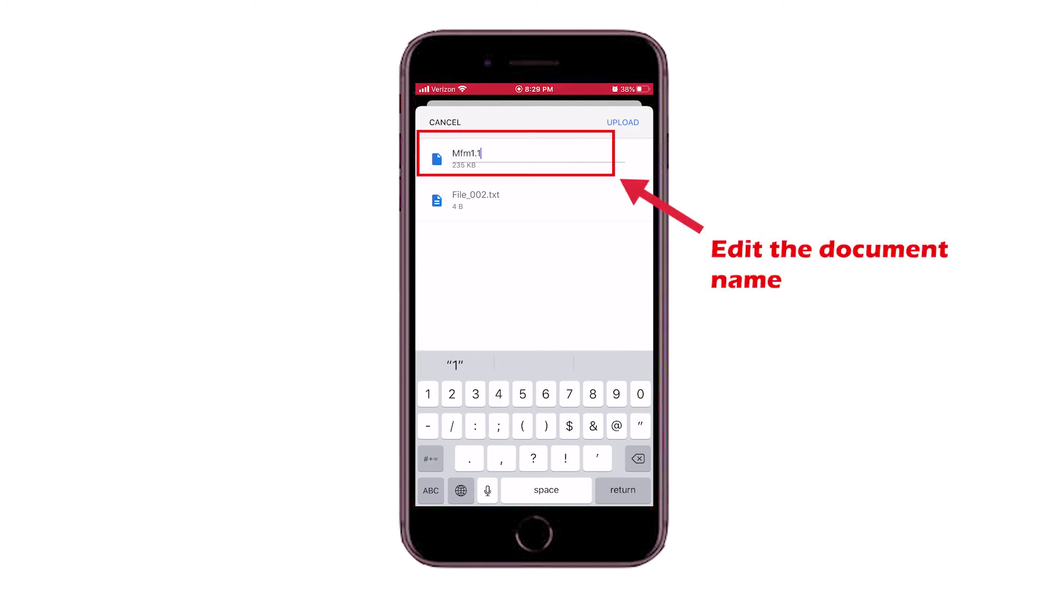
key(Return)
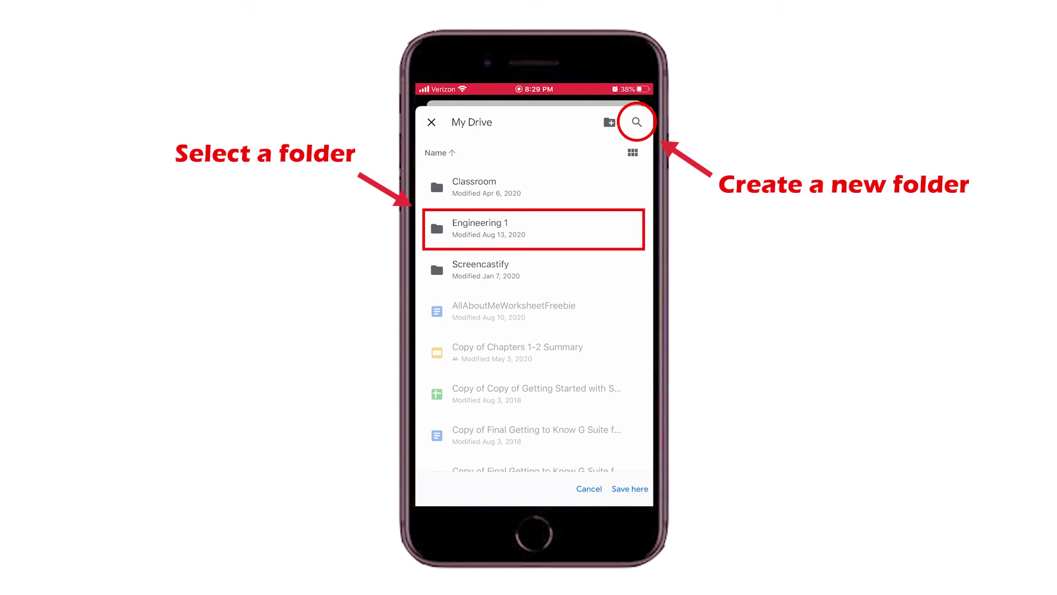
Set the Engineering 1 folder as the destination and upload the PDF.
click(479, 228)
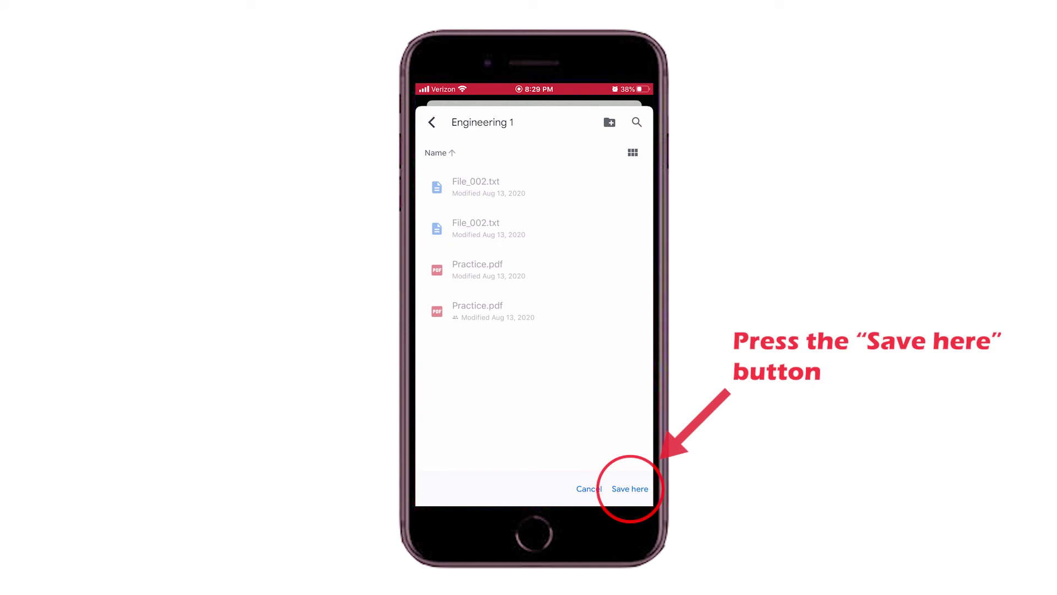
click(630, 488)
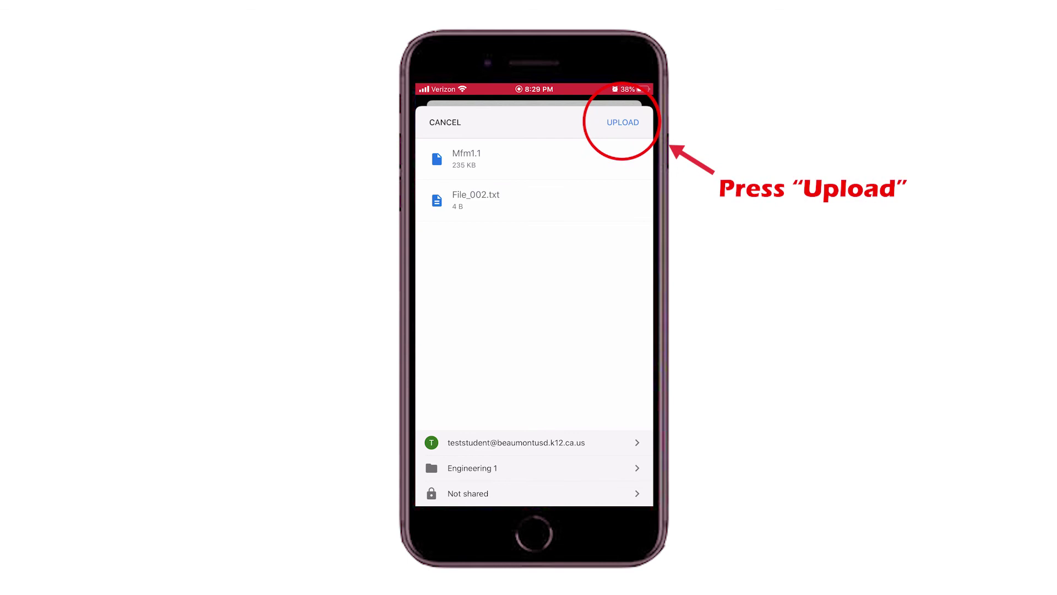
click(623, 122)
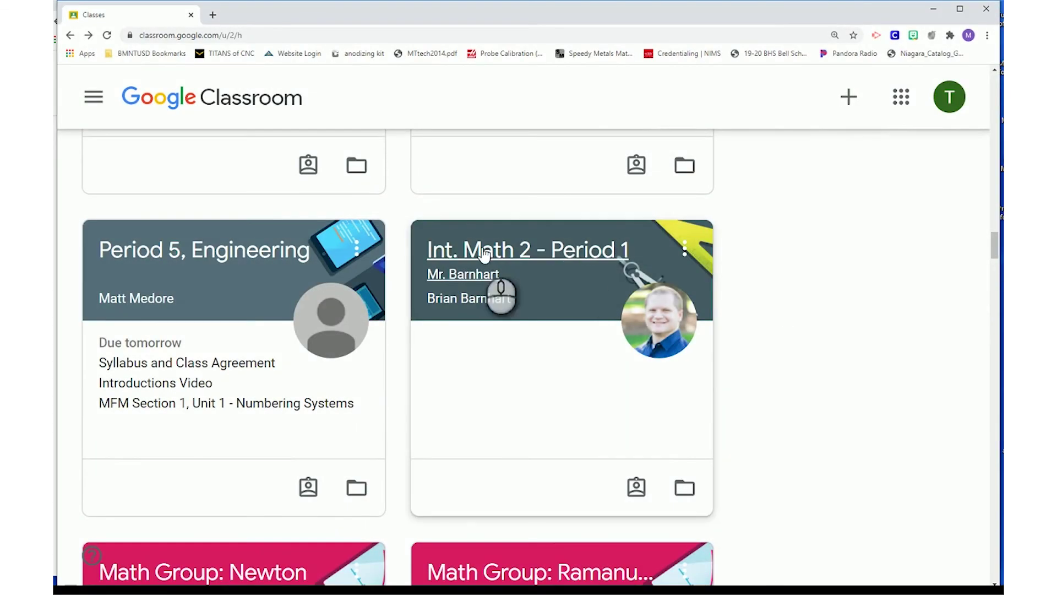
Open the Unit 1 - Numbering Systems assignment in Period 5, Engineering's Classwork.
click(245, 255)
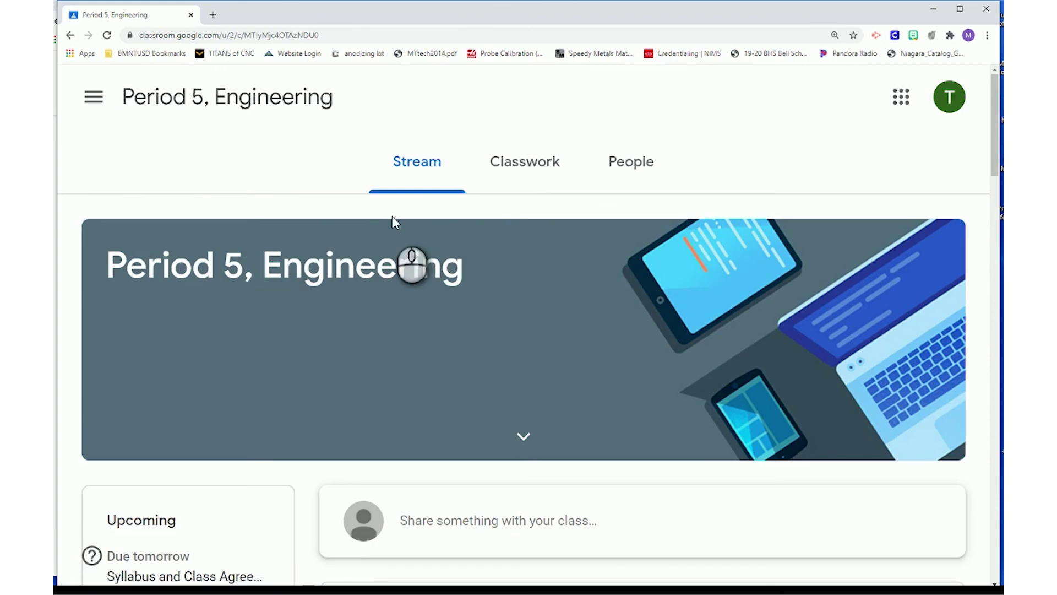
click(518, 171)
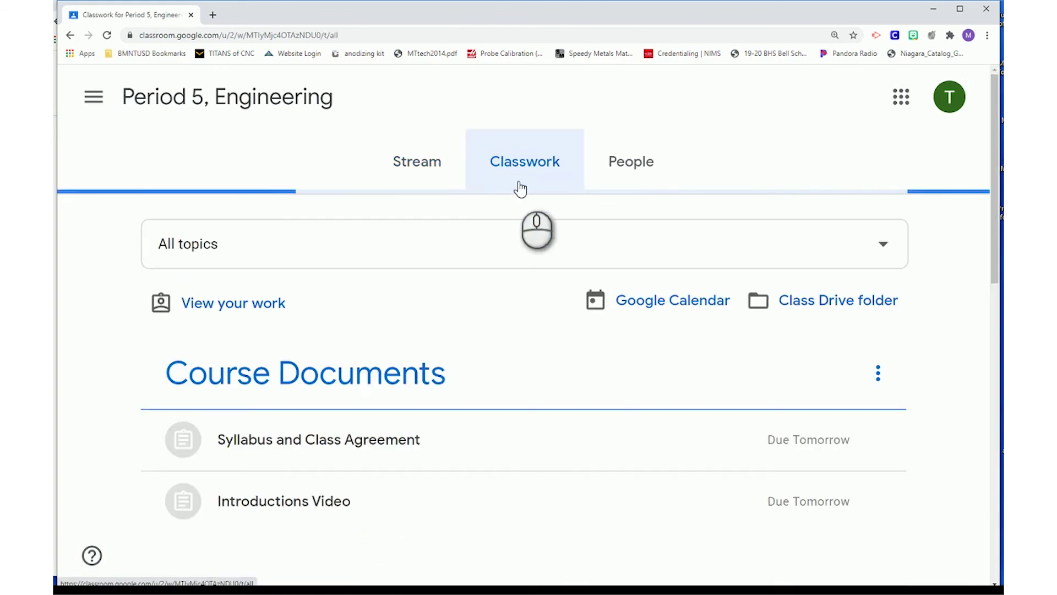
scroll(458, 232, down, 6)
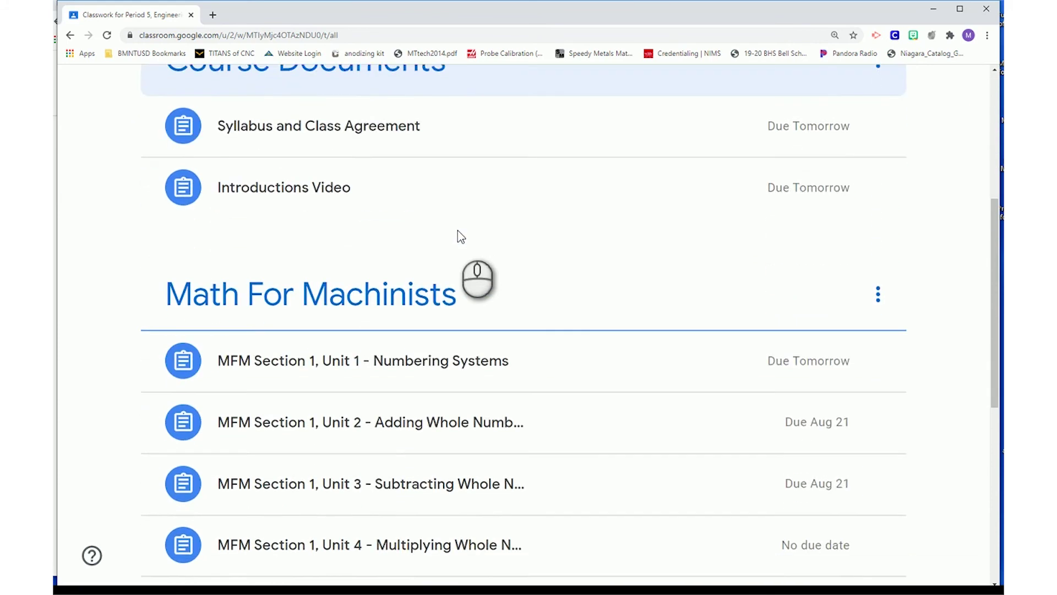
scroll(458, 230, down, 1)
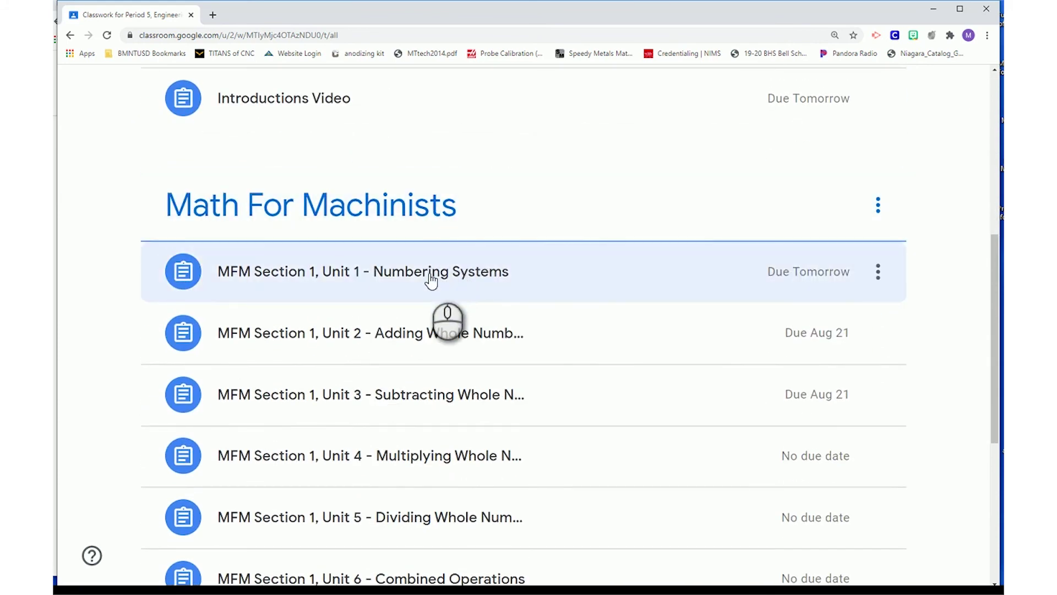
click(431, 280)
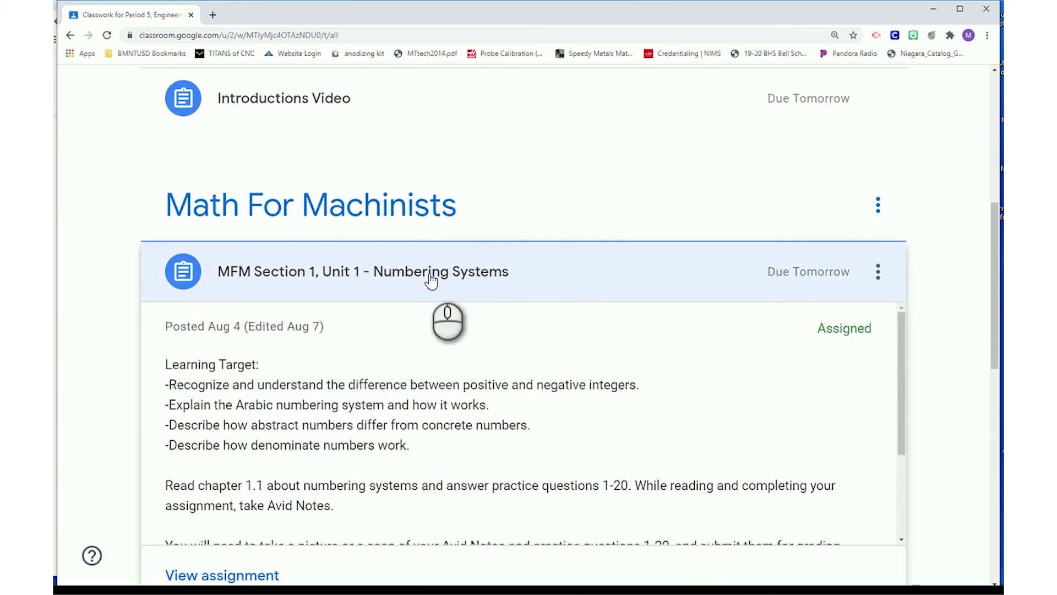
scroll(432, 279, down, 4)
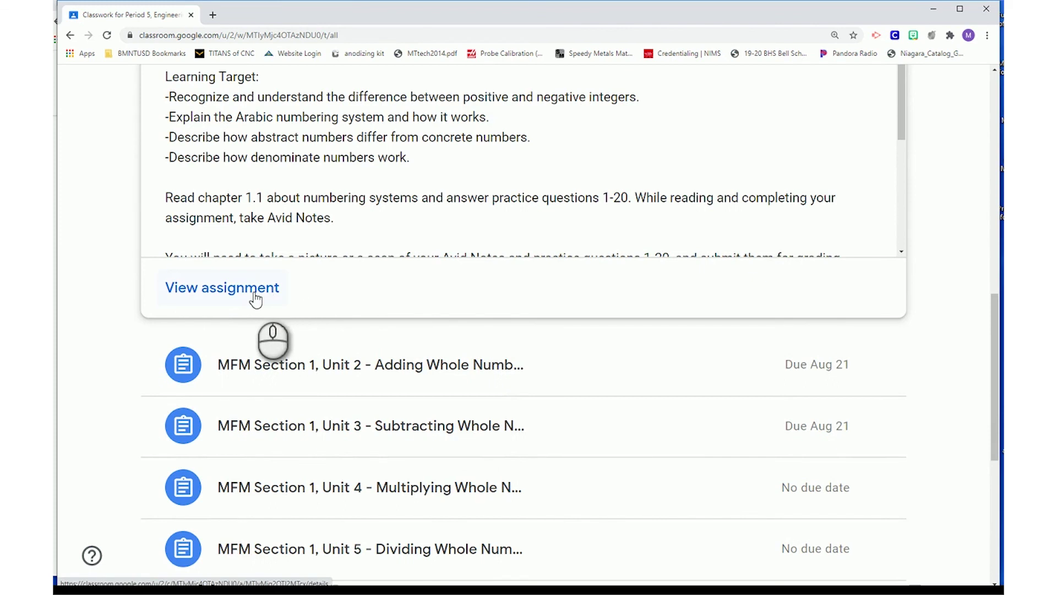
click(255, 300)
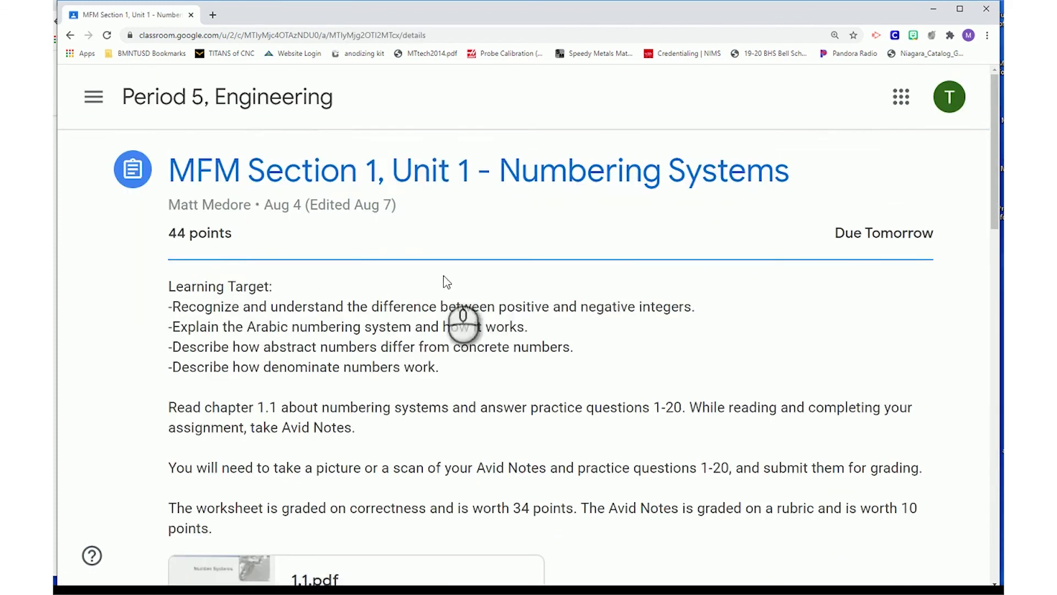
scroll(478, 278, down, 13)
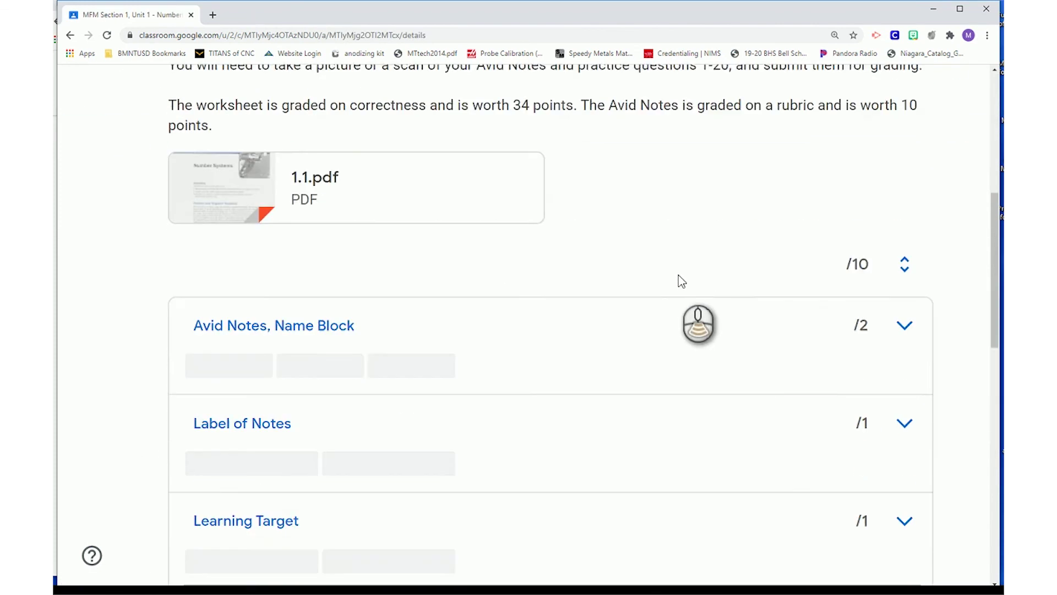
scroll(668, 284, down, 7)
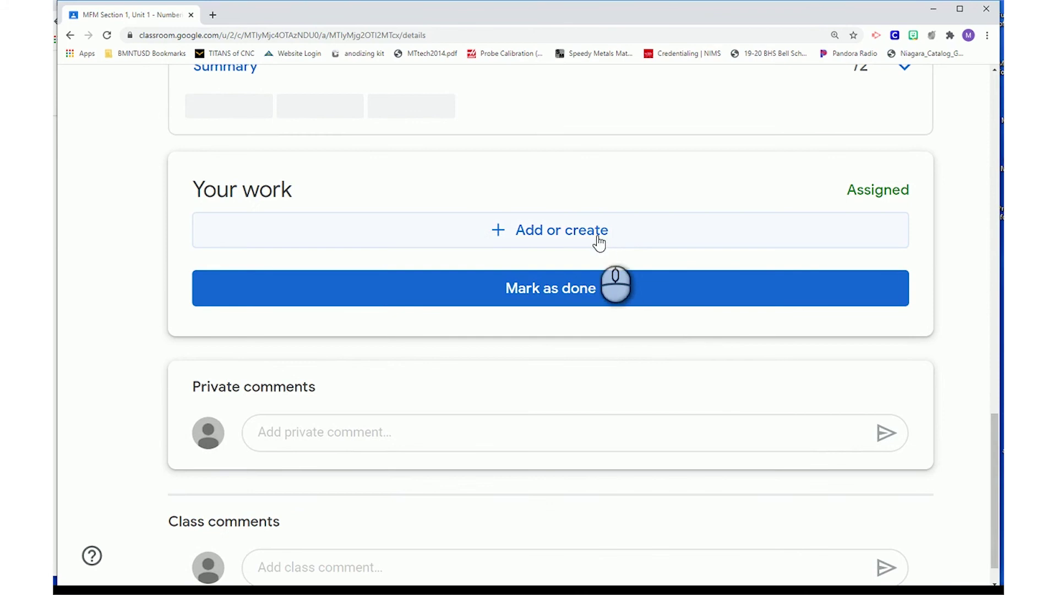
Attach Mfm1.1 from My Drive's Engineering 1 folder to Your work.
click(583, 240)
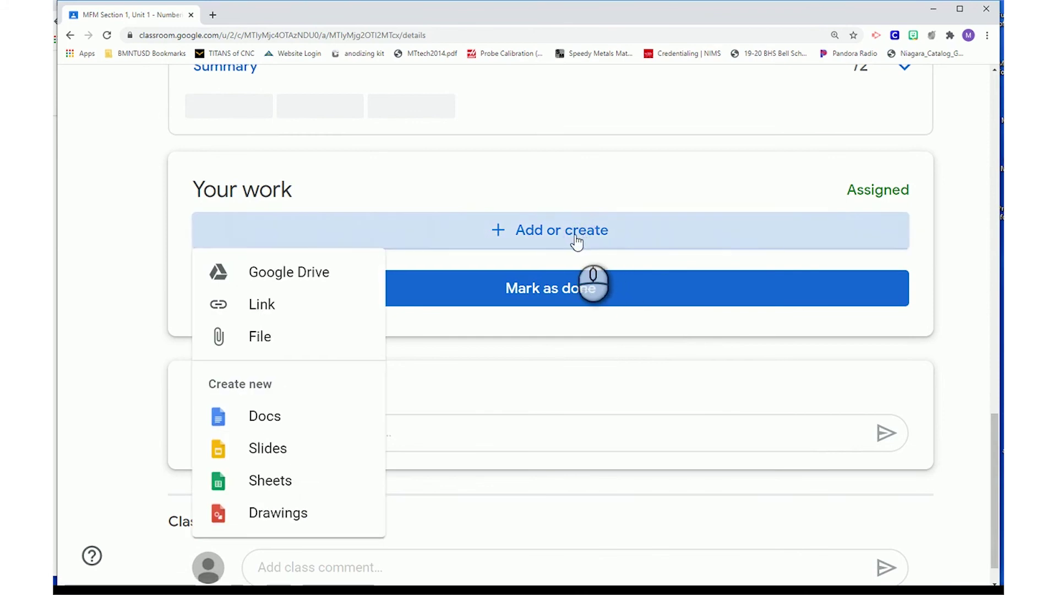
click(293, 277)
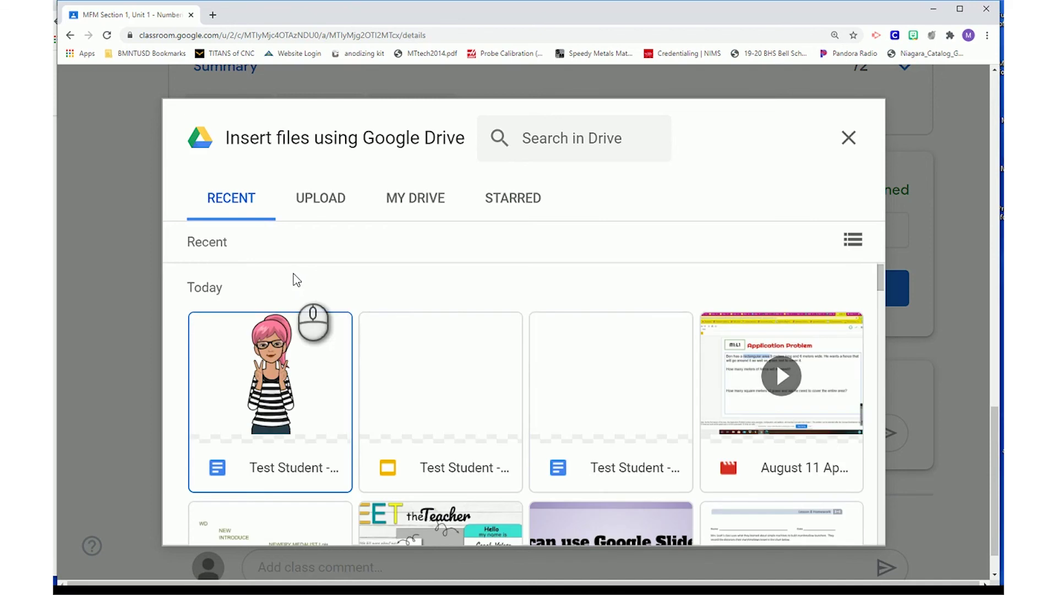
click(427, 209)
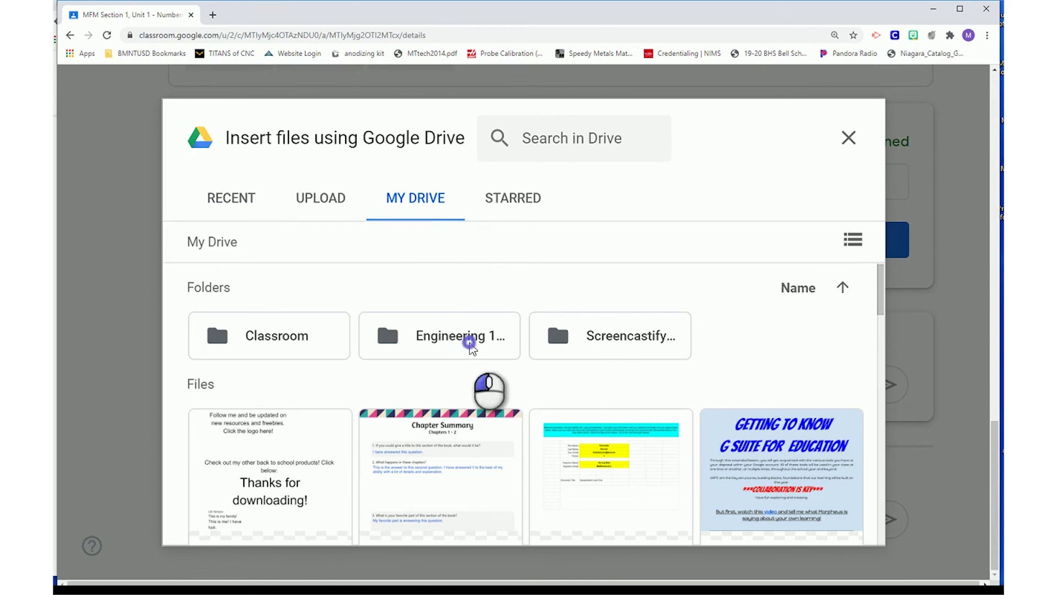
double_click(469, 345)
scroll(472, 342, down, 1)
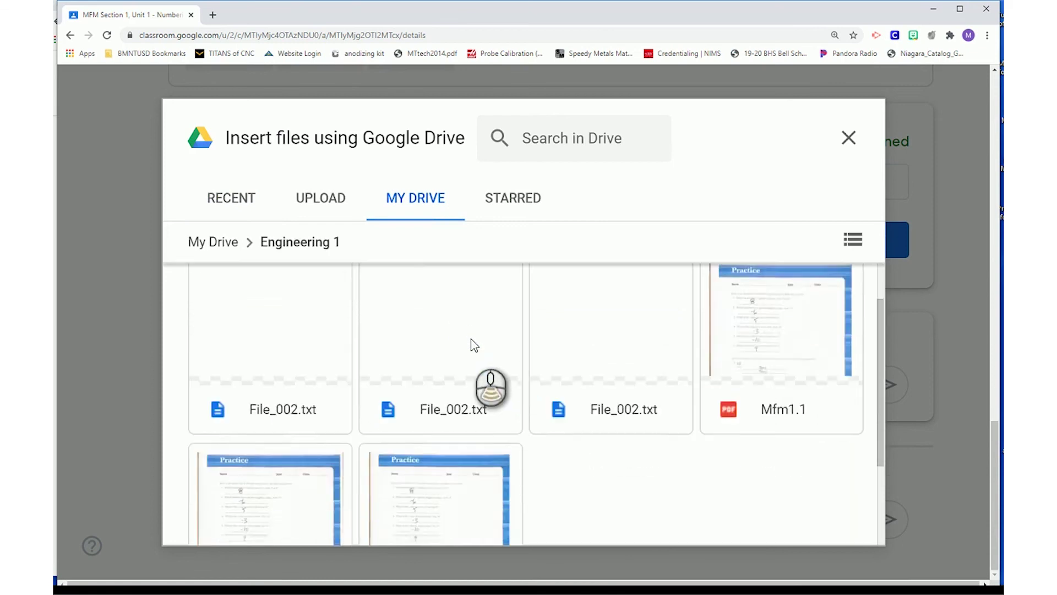
scroll(472, 342, up, 2)
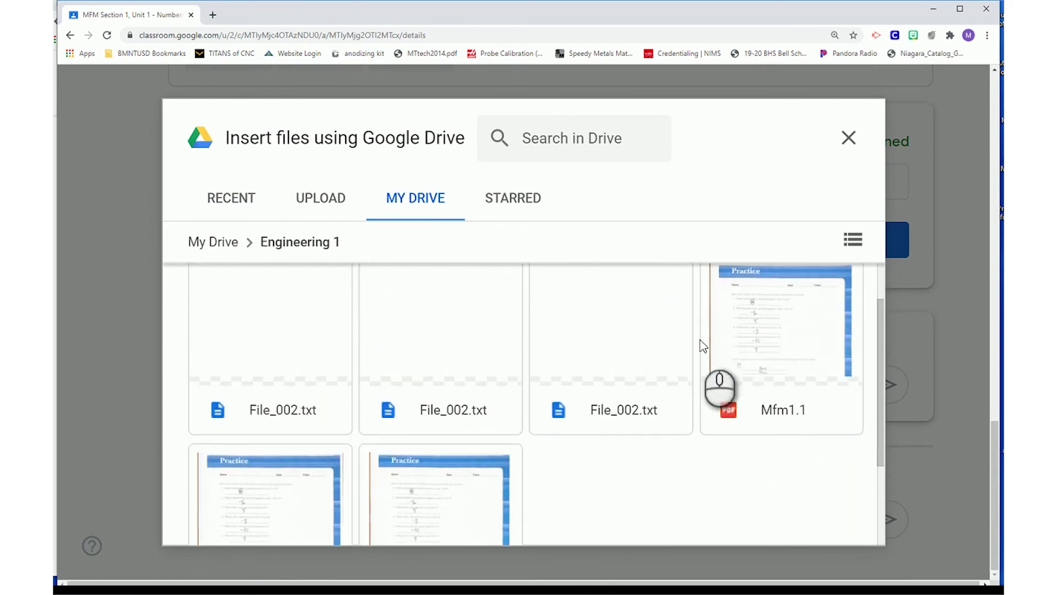
double_click(771, 348)
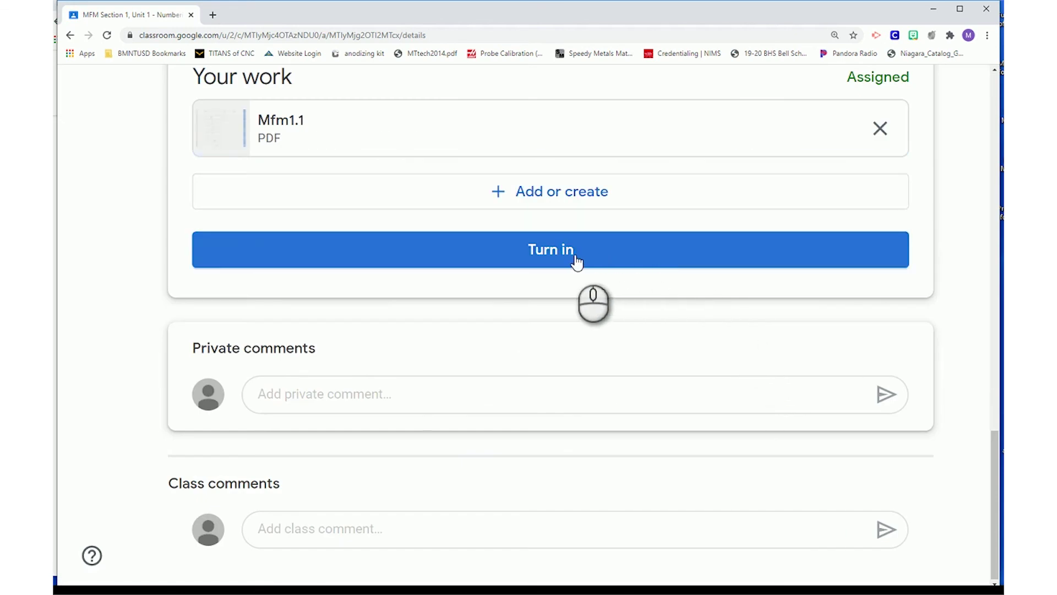
Turn in the assignment with Mfm1.1 attached and confirm the submission.
click(575, 258)
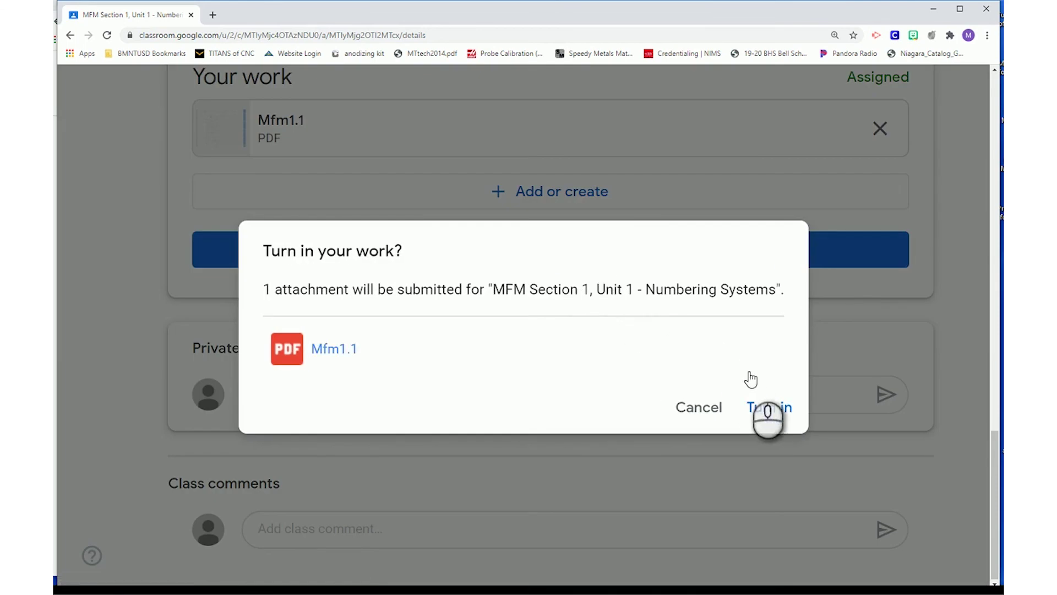
click(769, 411)
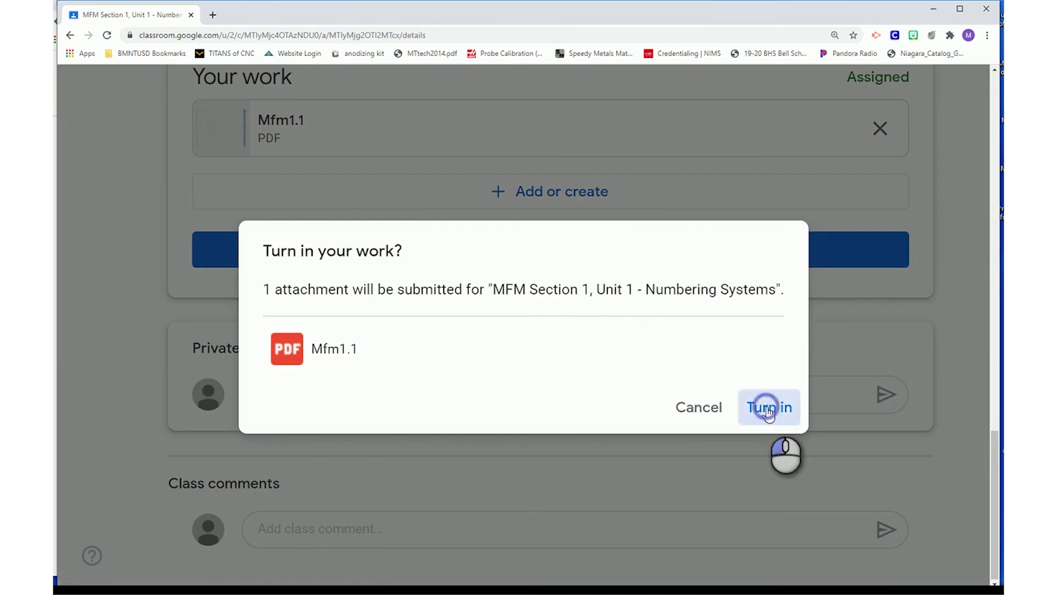